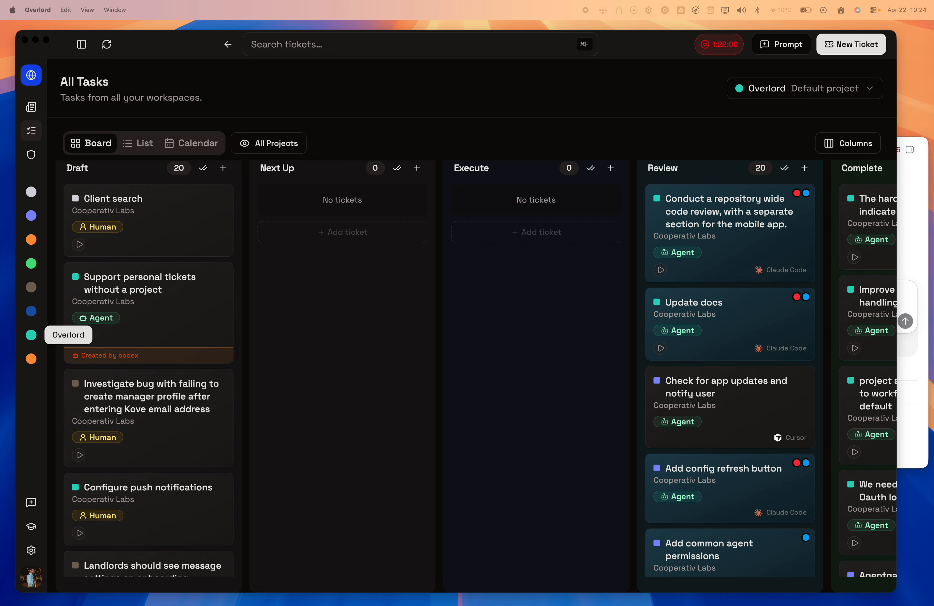
Add a Next Up ticket asking to figure out why Gemini's summarization of ticket and objective titles at creation is inconsistent and isn't always working
click(358, 242)
text(Figure out why title summarization is inconsistent. We ask gemini to summarize the titles of tickets and objectives when they are created. Figure out why it isn’t always working)
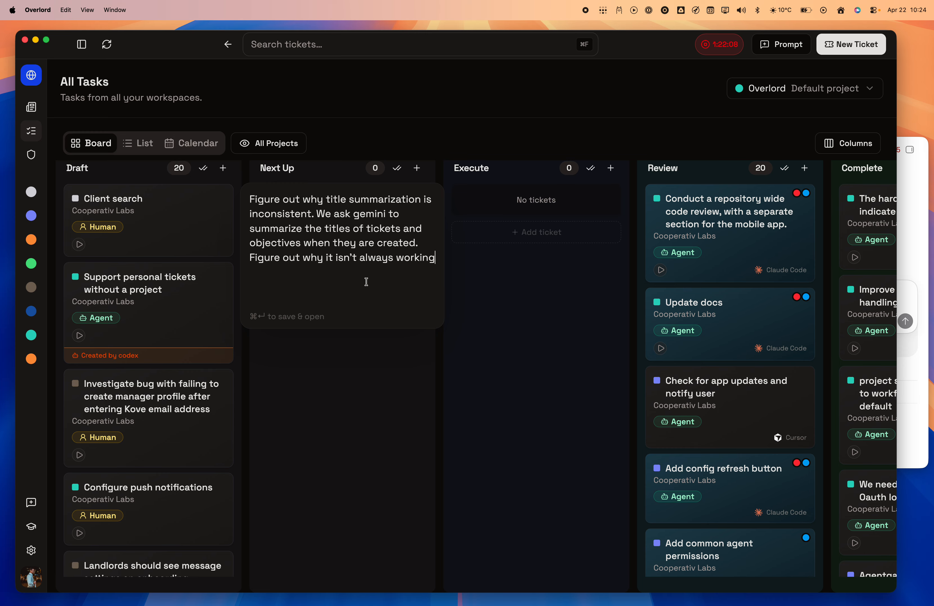
key(Return)
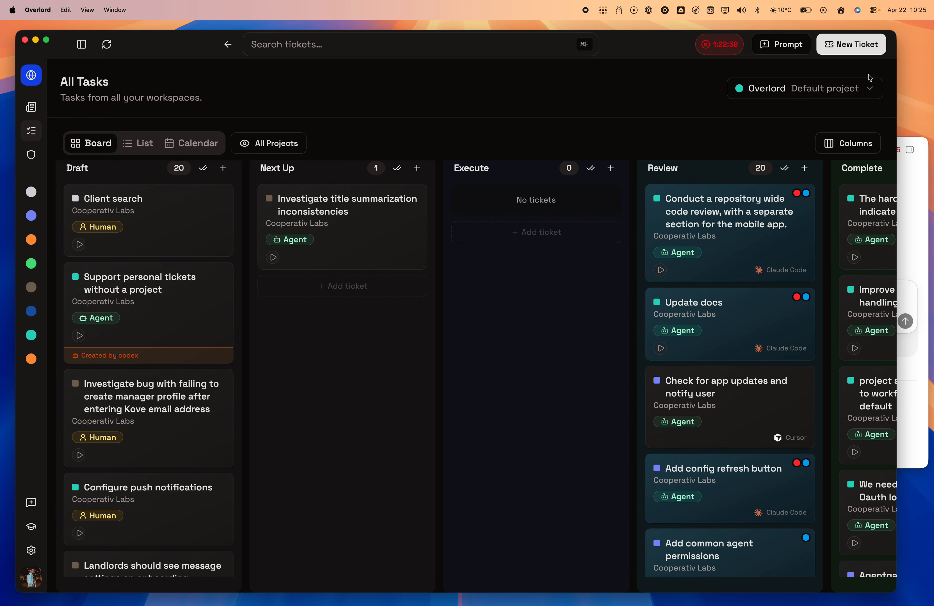
View the New Ticket form and the Run Ticket prompt form, dismissing each without submitting anything
click(866, 44)
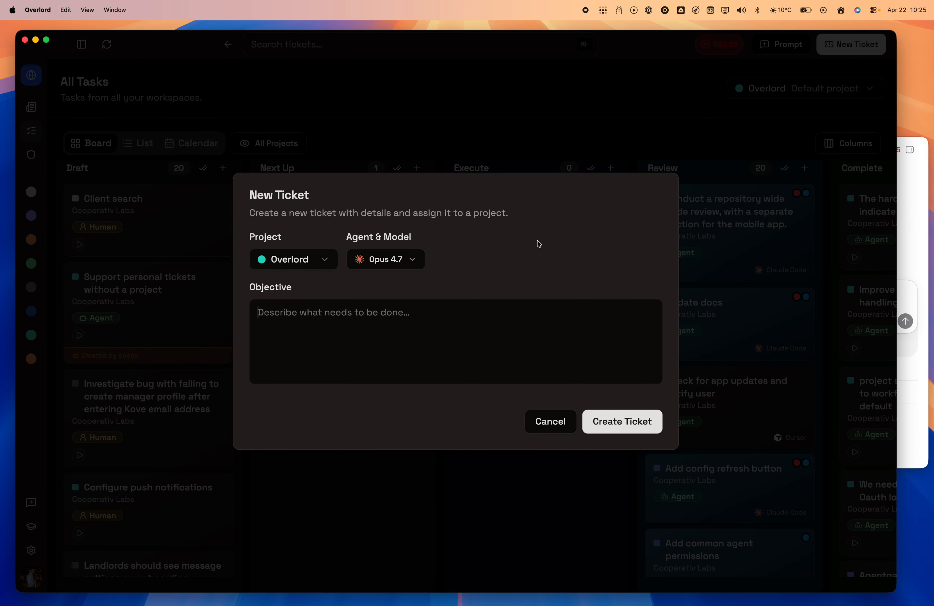
click(536, 159)
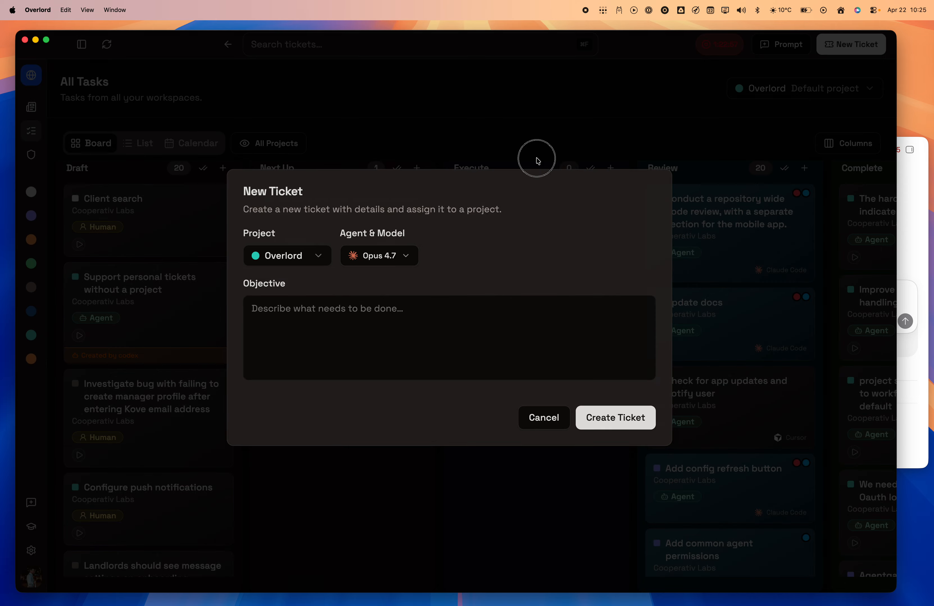
click(791, 46)
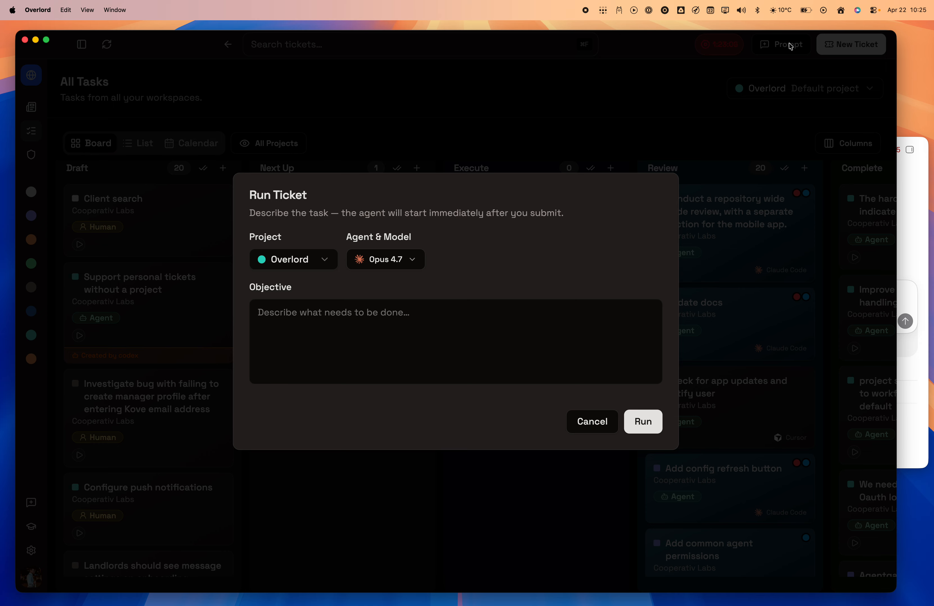
click(589, 112)
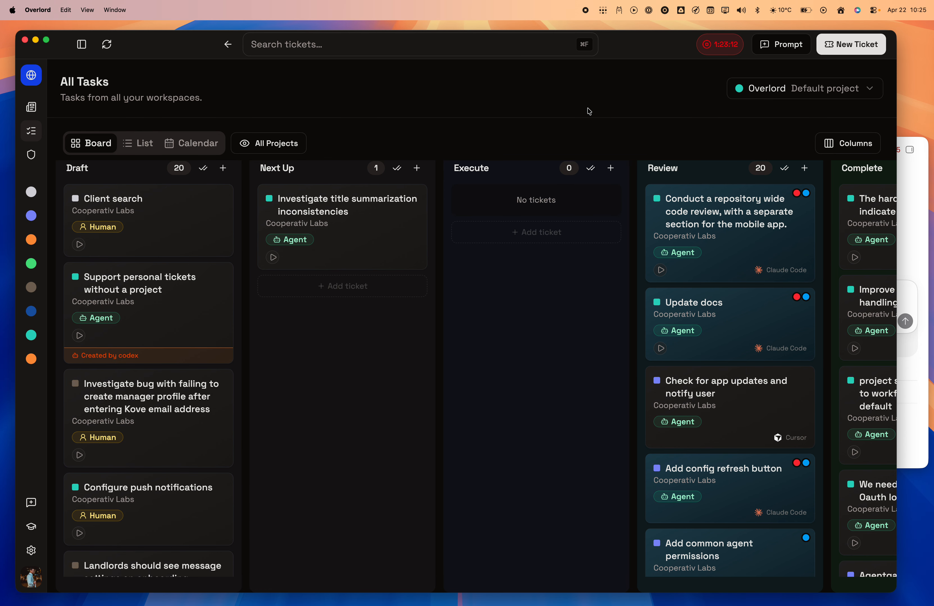
Switch to Codex and write a prompt describing the inconsistent Gemini title summarization and asking for a ticket to figure out why it isn't working
click(911, 219)
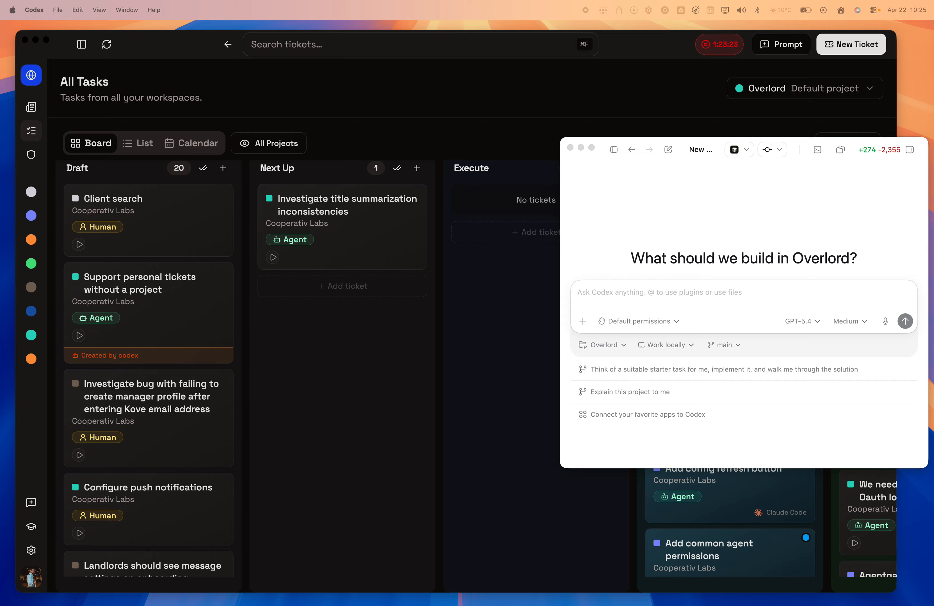
click(648, 294)
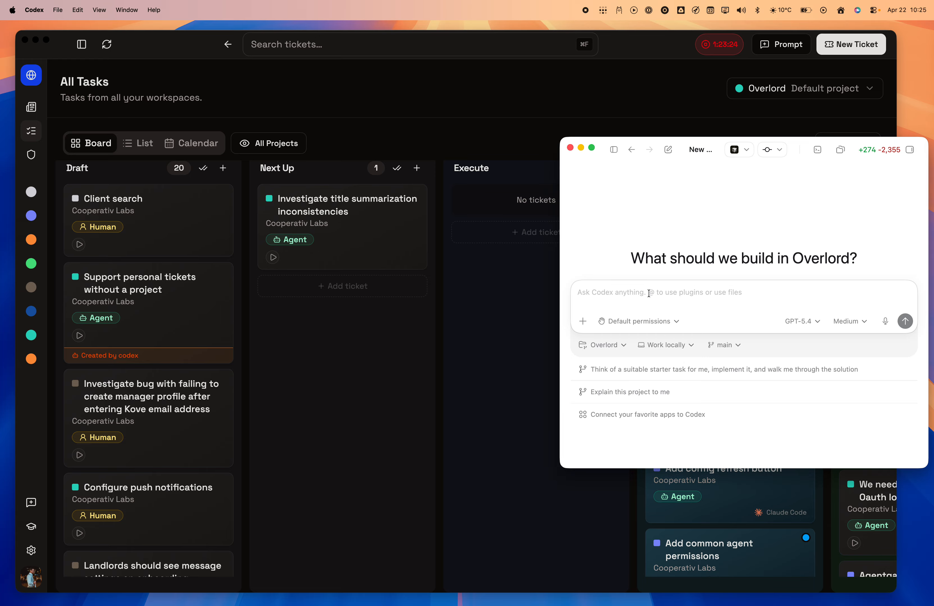
text(We need to figure out why title summarization is inconsistent. We ask gemini to summarize the titles of tickets and objectives when they are created. Create a ticket for figuring out why it isnt working)
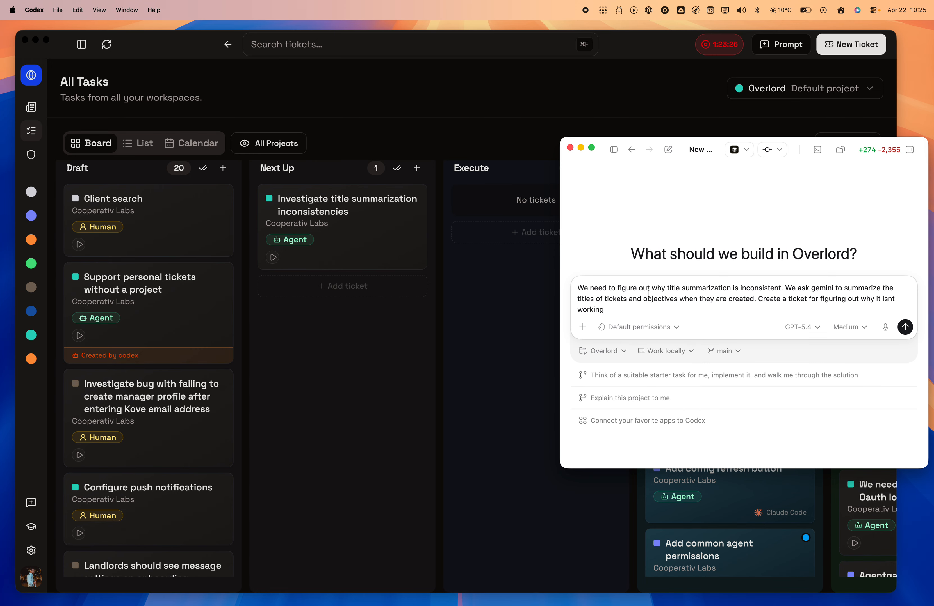
key(Left)
key(Left)
key(Left)
key(Left)
key(Left)
key(Left)
key(Left)
key(Left)
key(Left)
key(Left)
key(Left)
key(Left)
key(Left)
key(Left)
key(Left)
key(Left)
key(Left)
key(Left)
key(Left)
key(Left)
key(Left)
key(Left)
key(Left)
text(n @over)
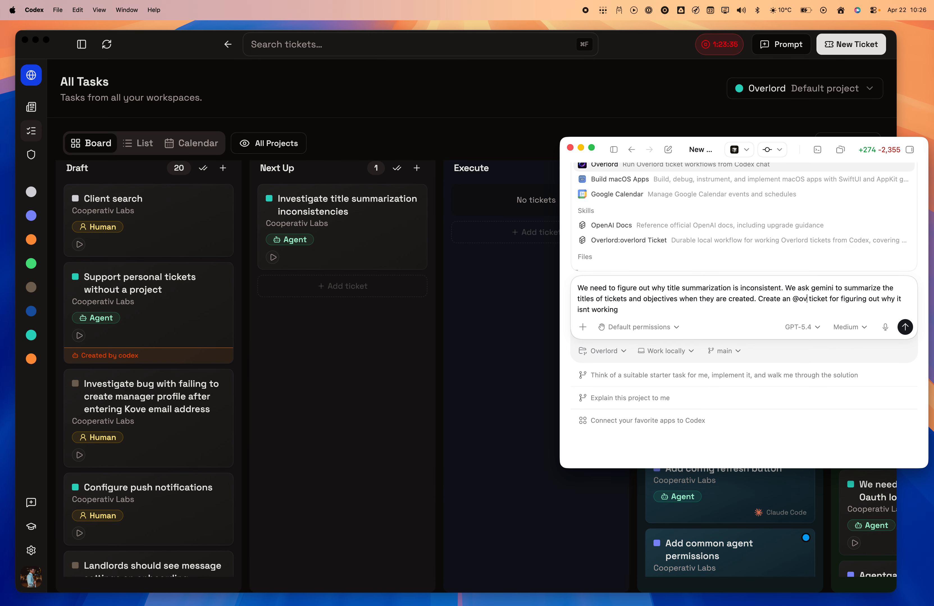
key(Return)
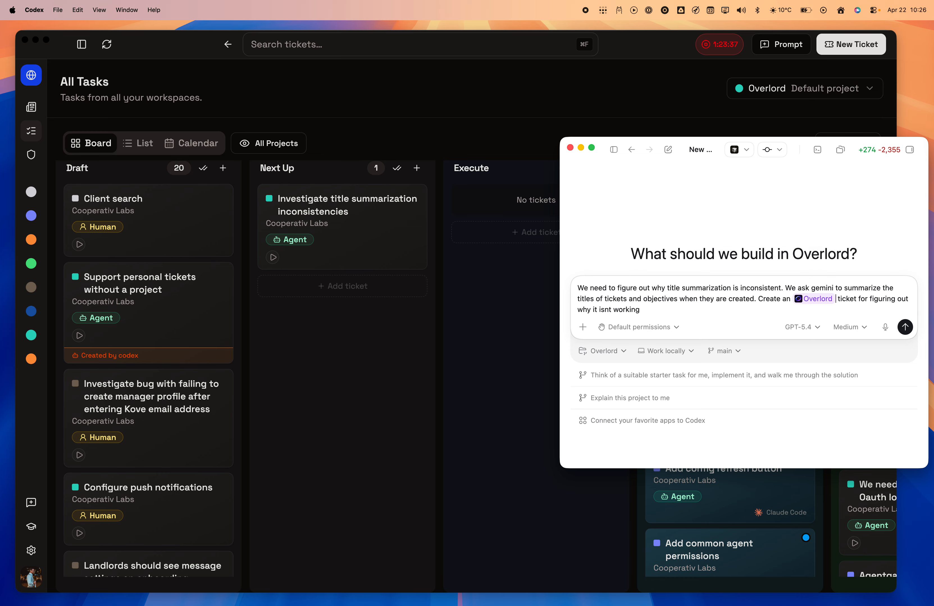
key(Return)
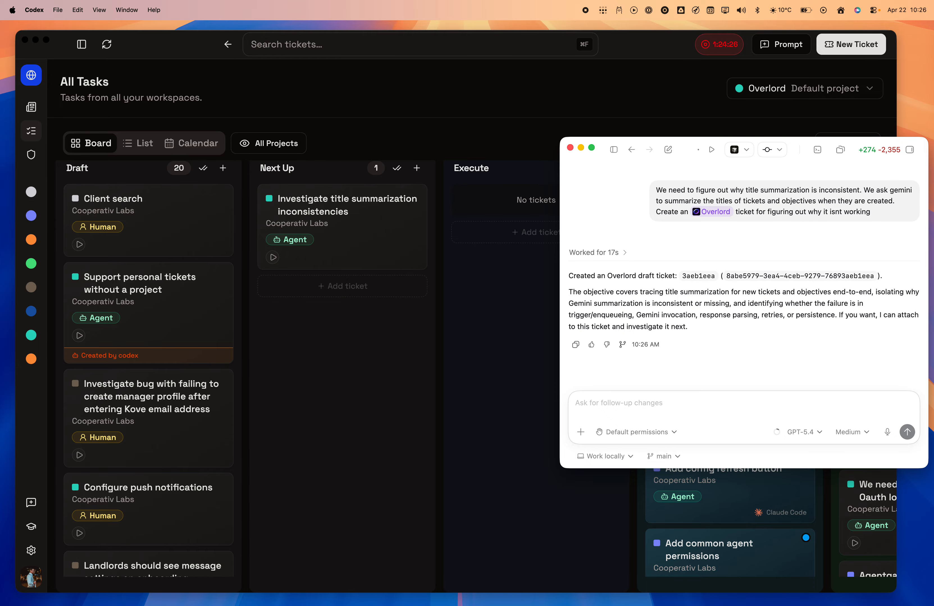
Switch back to Overlord, refresh the board and open the Codex-created draft ticket about inconsistent Gemini-generated title summarization
click(366, 333)
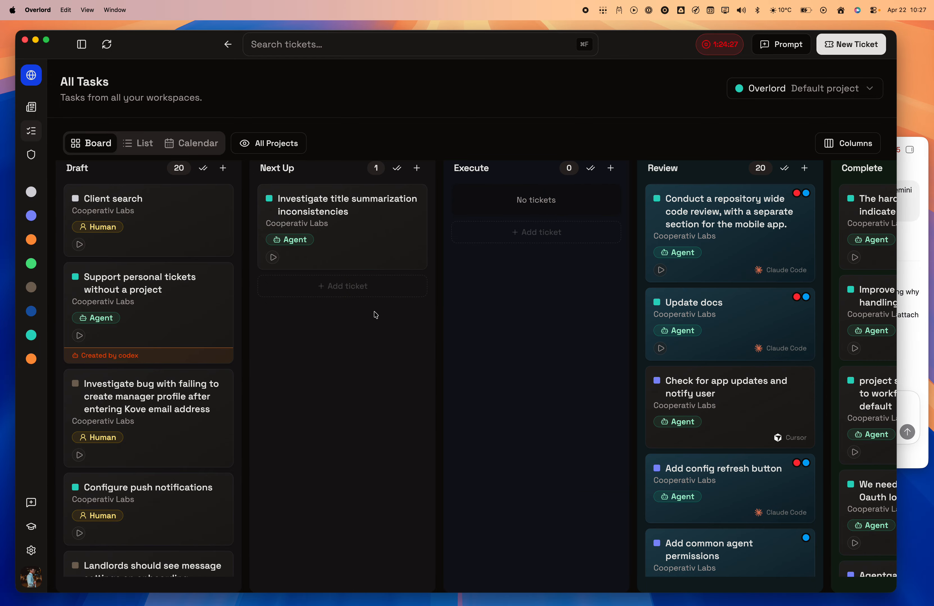
click(107, 46)
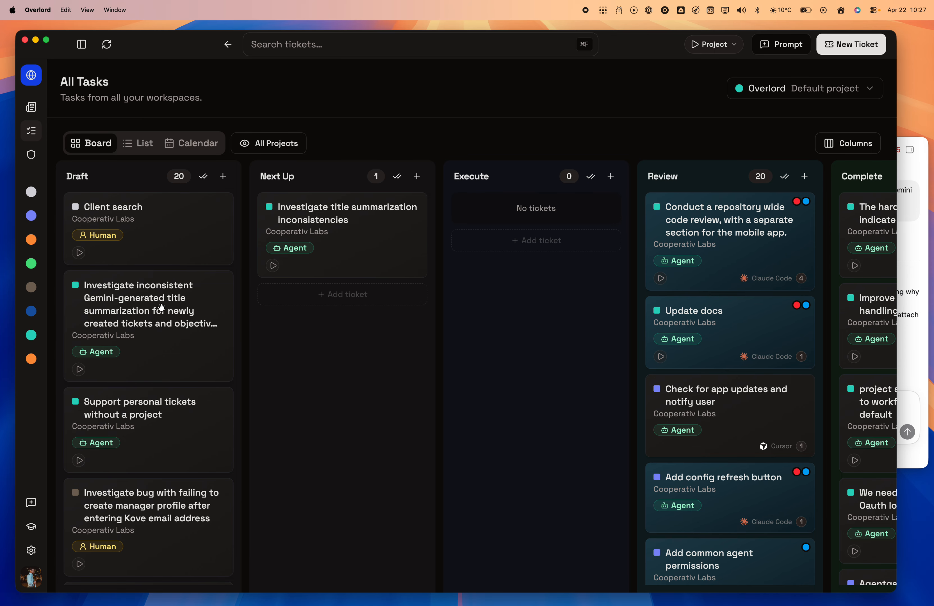
click(205, 312)
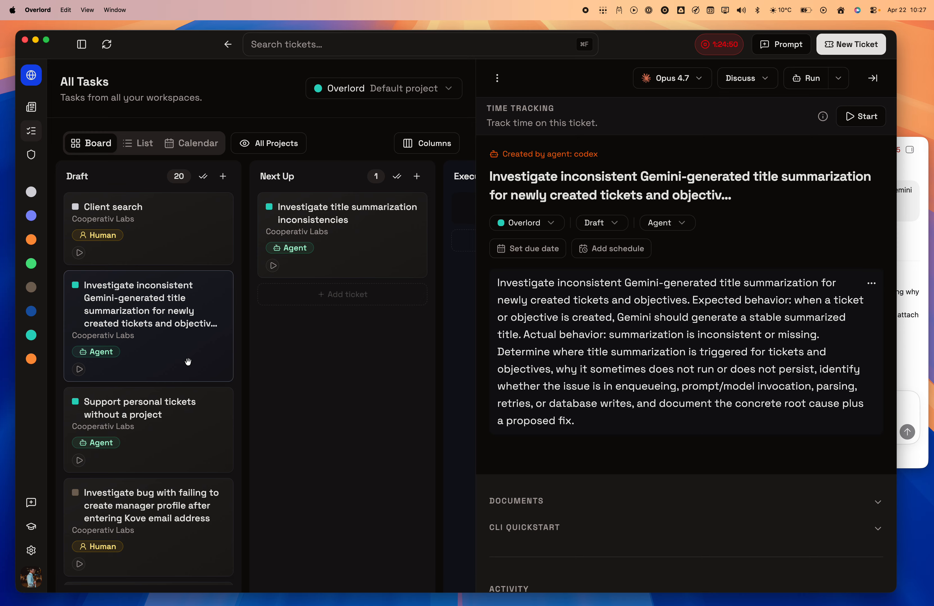
Open the "Support personal tickets without a project" draft ticket to read its objective
scroll(181, 423, down, 5)
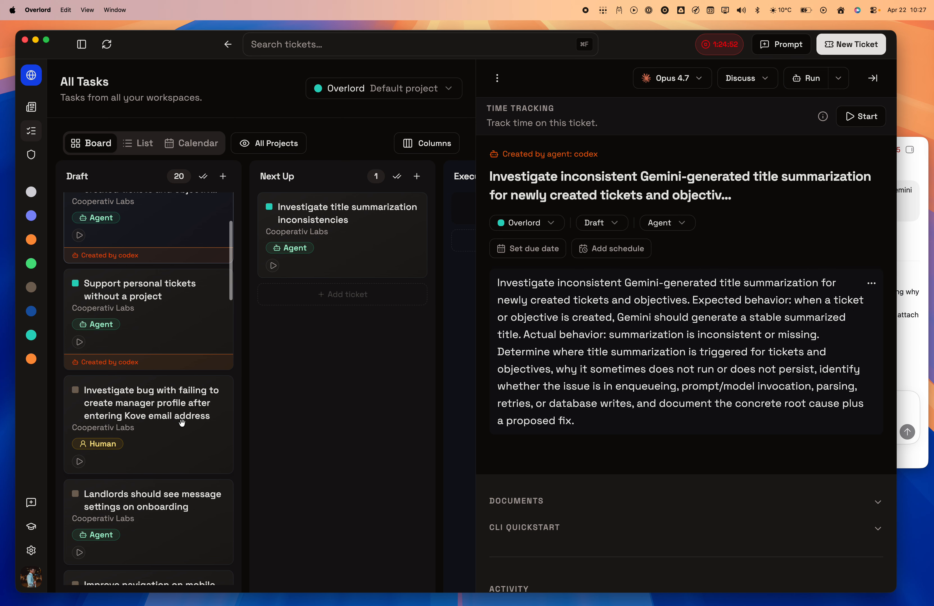
scroll(179, 358, up, 3)
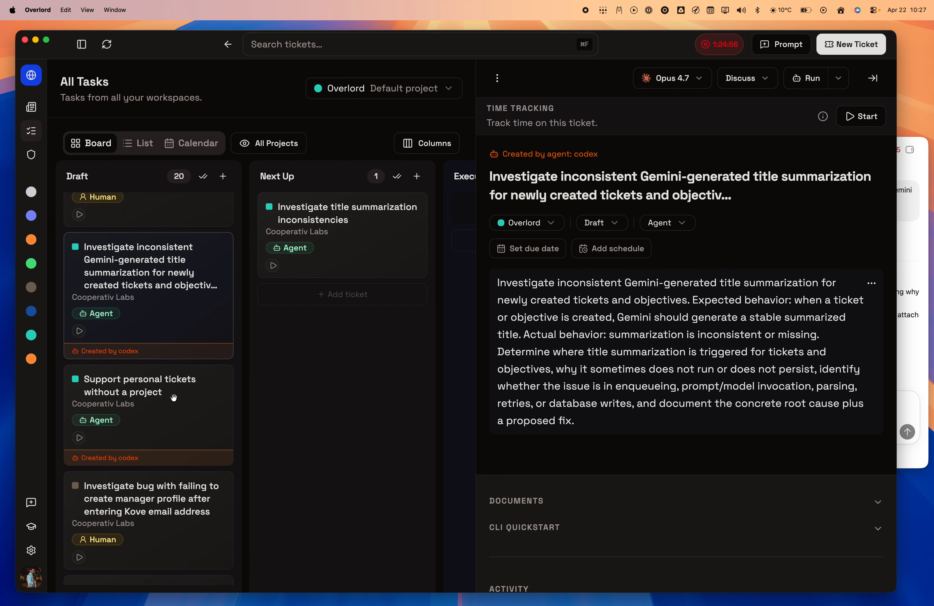
click(212, 407)
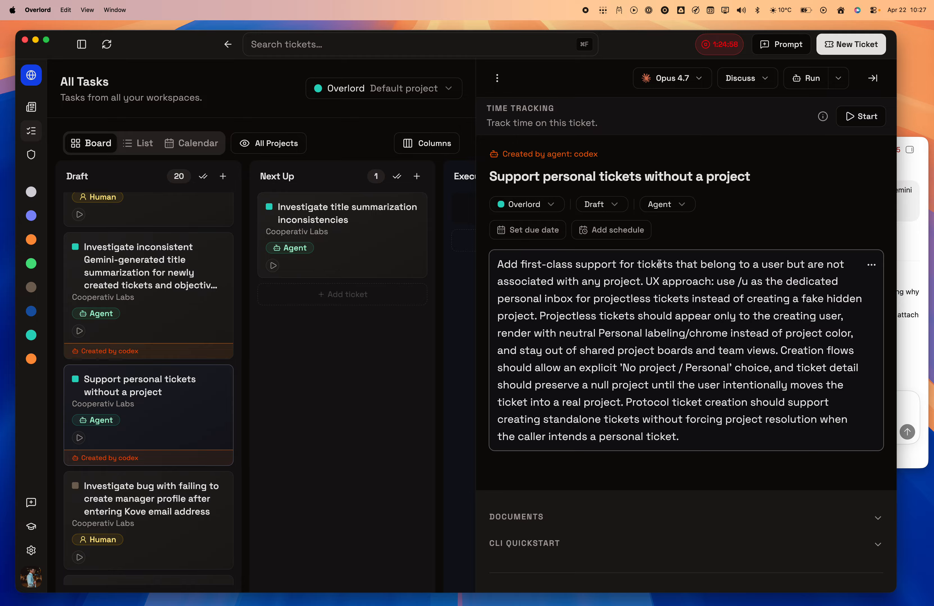